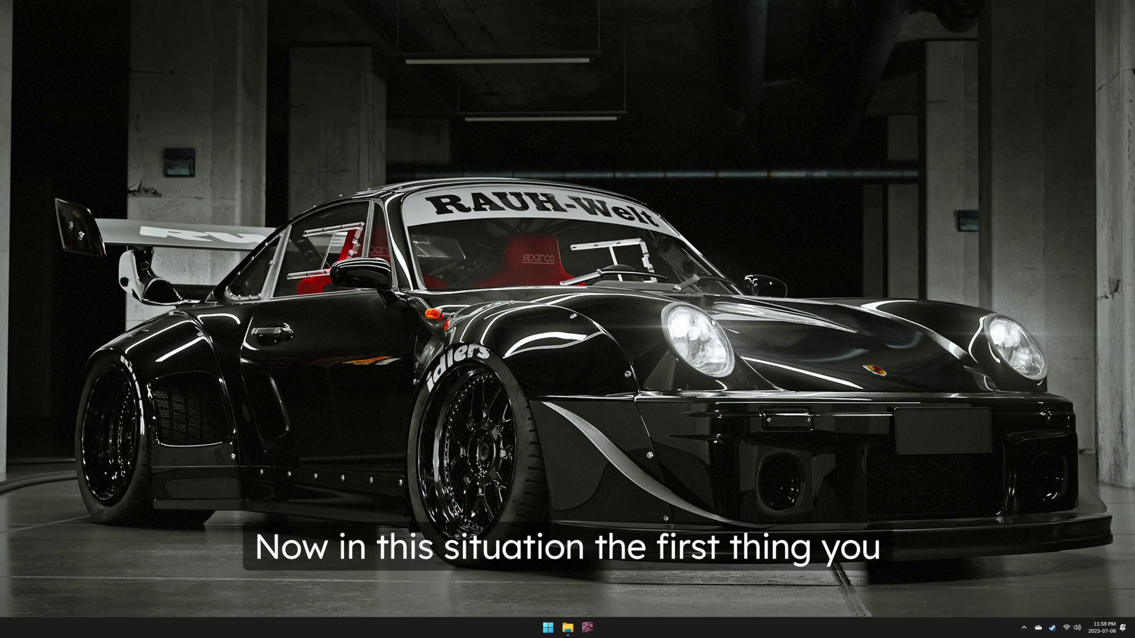
Launch Adobe Photoshop 2025 from Windows Search by searching 'photo'.
{"action": "key", "text": "super"}
{"action": "type", "text": "photo"}
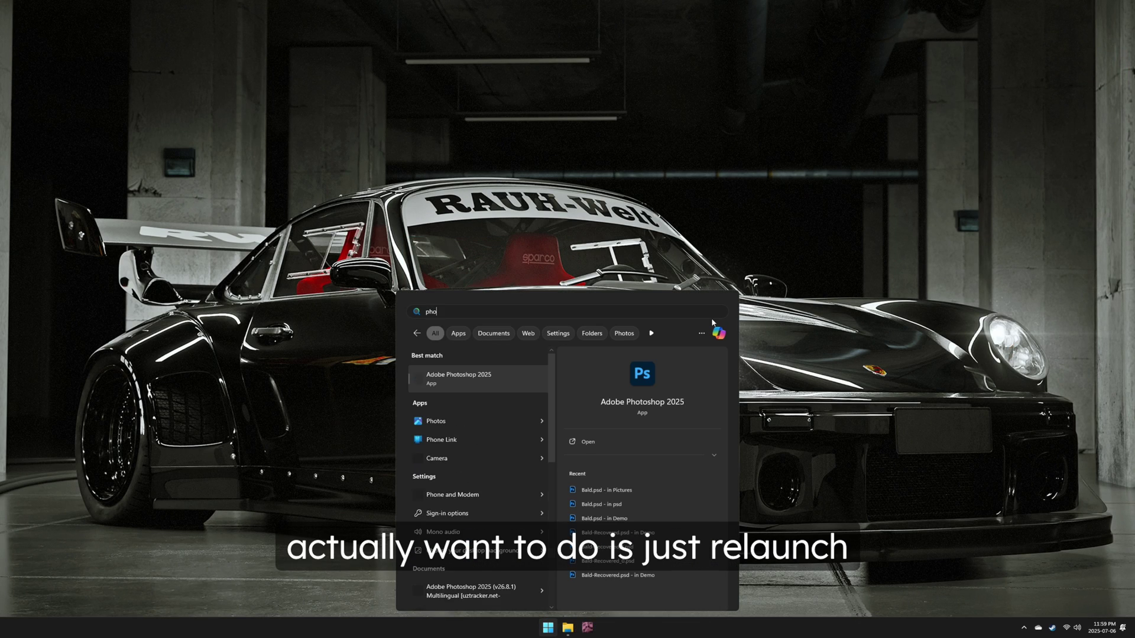
{"action": "left_click", "coordinate": [486, 380]}
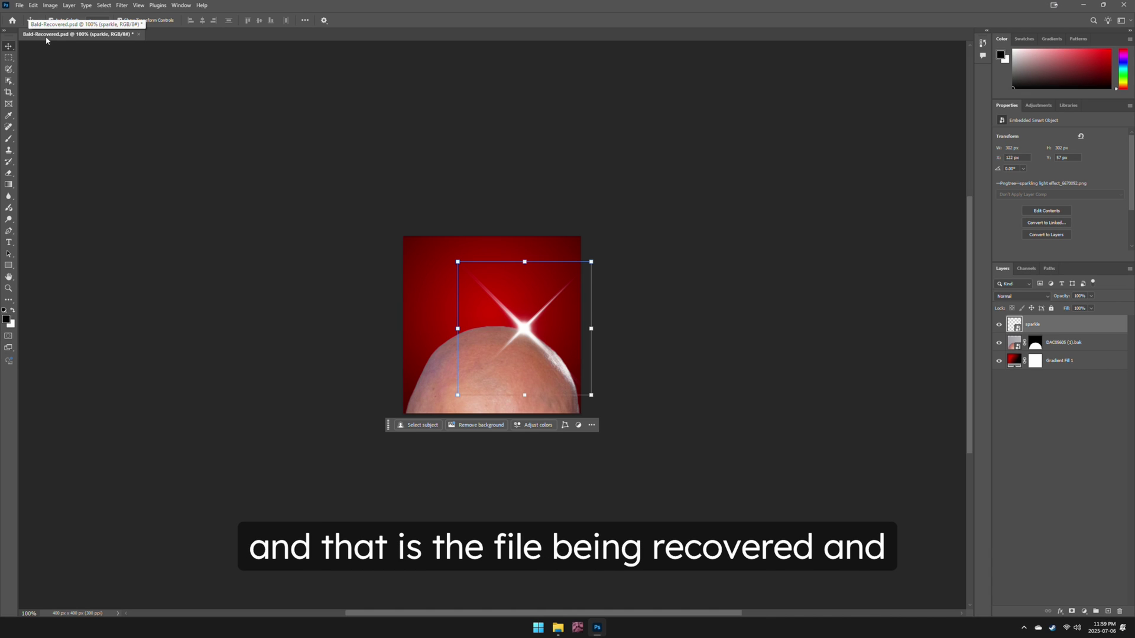
Deselect the sparkle layer and save a copy of the recovered artwork as Bald.psd.
{"action": "left_click", "coordinate": [385, 148]}
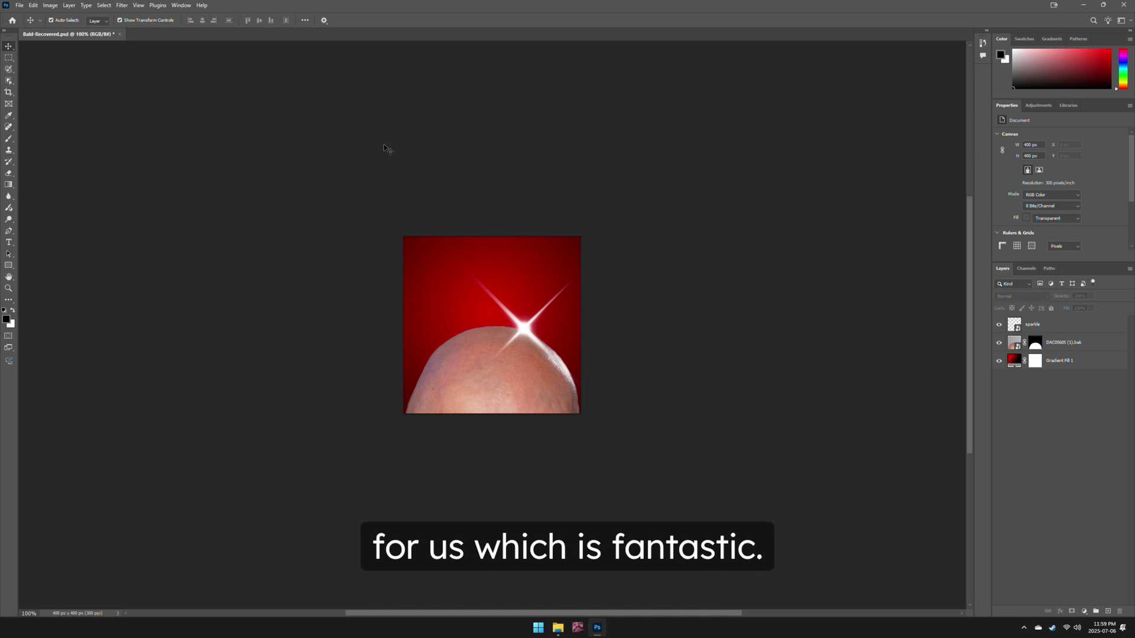
{"action": "left_click", "coordinate": [19, 5]}
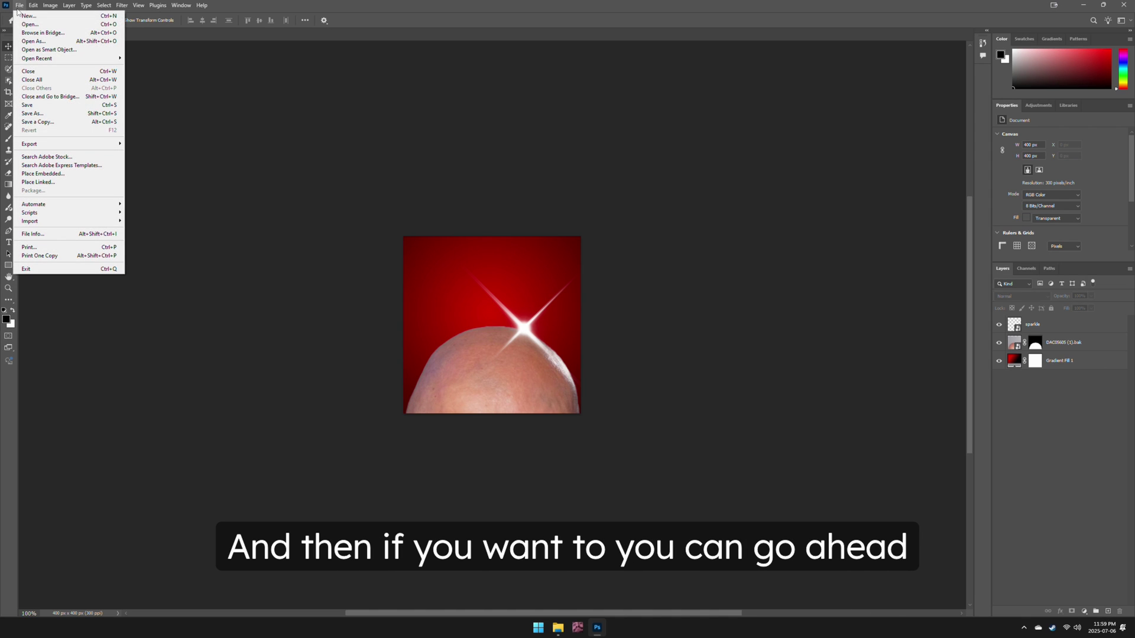
{"action": "left_click", "coordinate": [69, 122]}
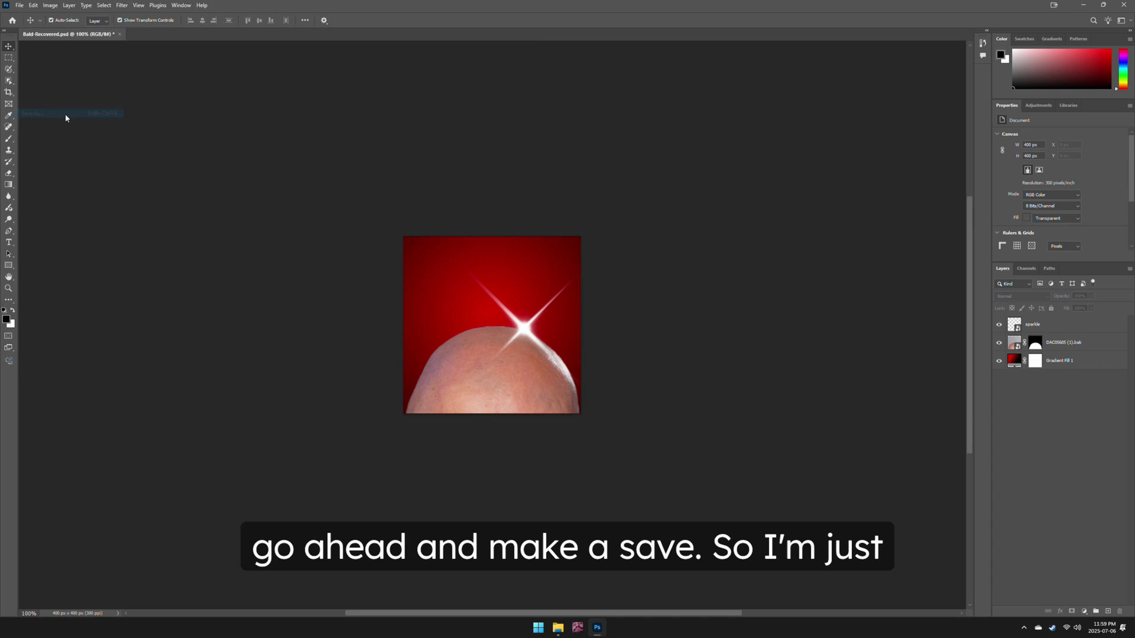
{"action": "left_click", "coordinate": [457, 330]}
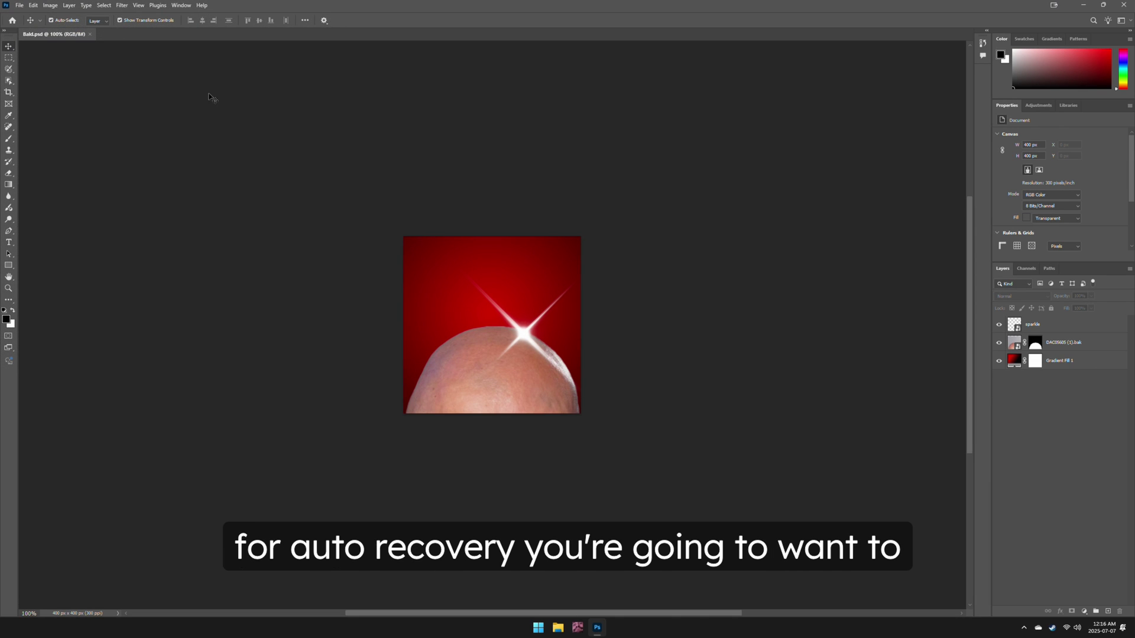
Open Preferences > File Handling and view the Automatically Save Recovery Information interval choices.
{"action": "left_click", "coordinate": [34, 5]}
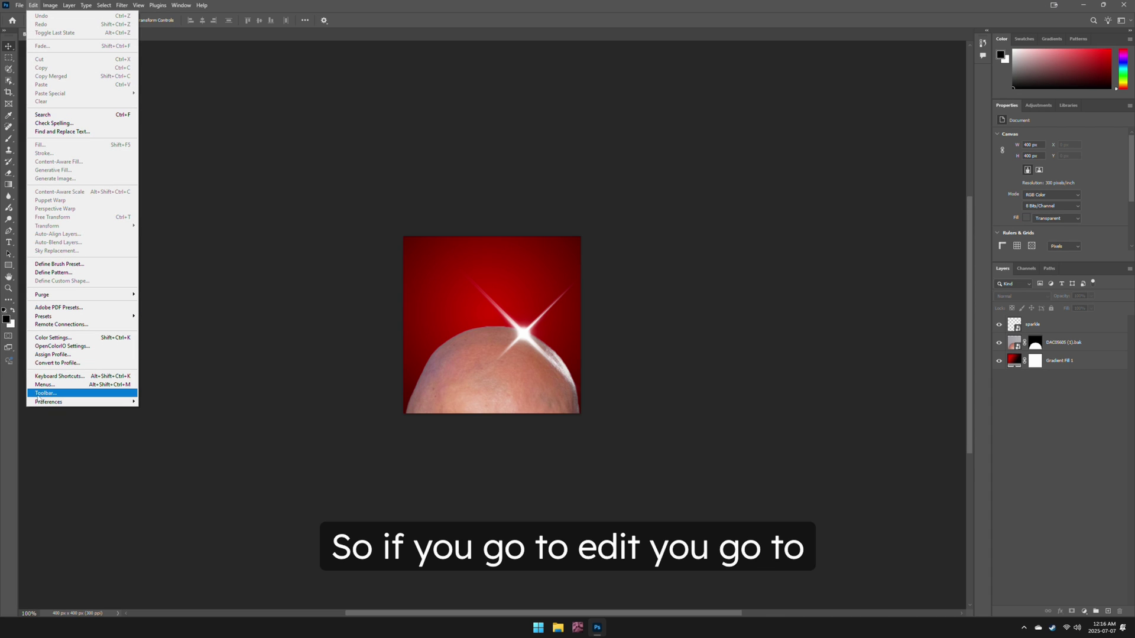
{"action": "mouse_move", "coordinate": [52, 408]}
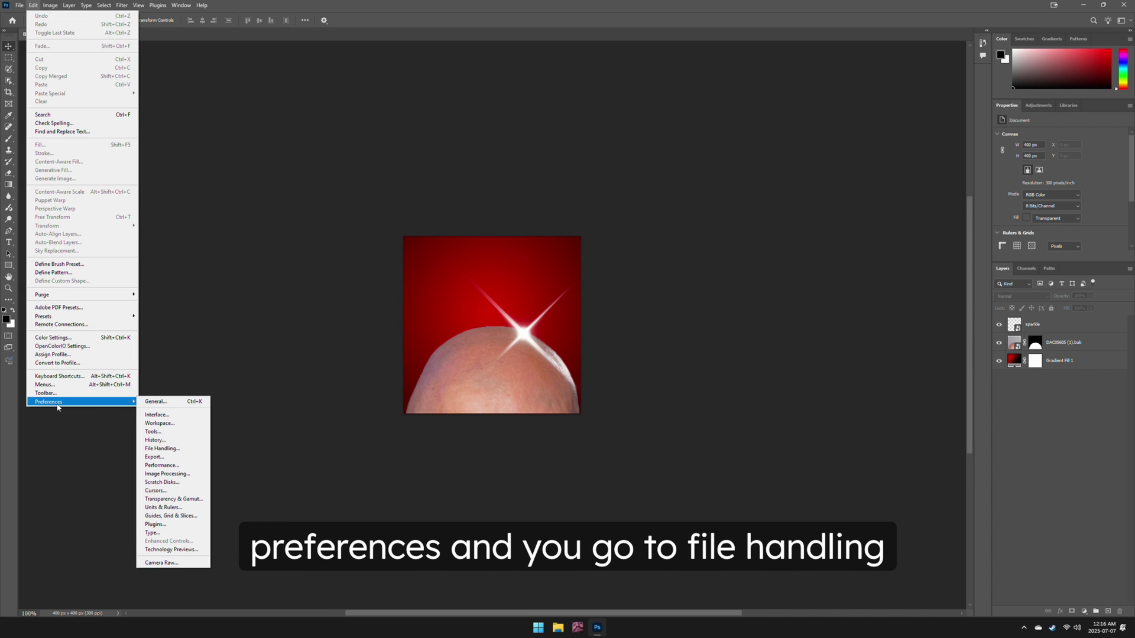
{"action": "left_click", "coordinate": [199, 448]}
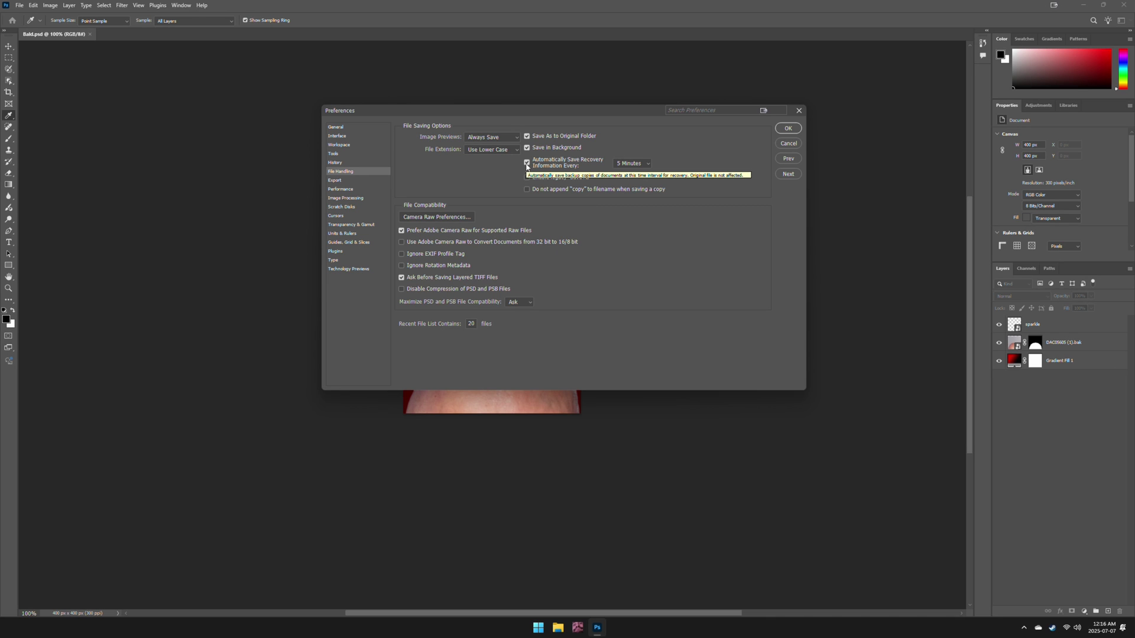
{"action": "left_click", "coordinate": [650, 165]}
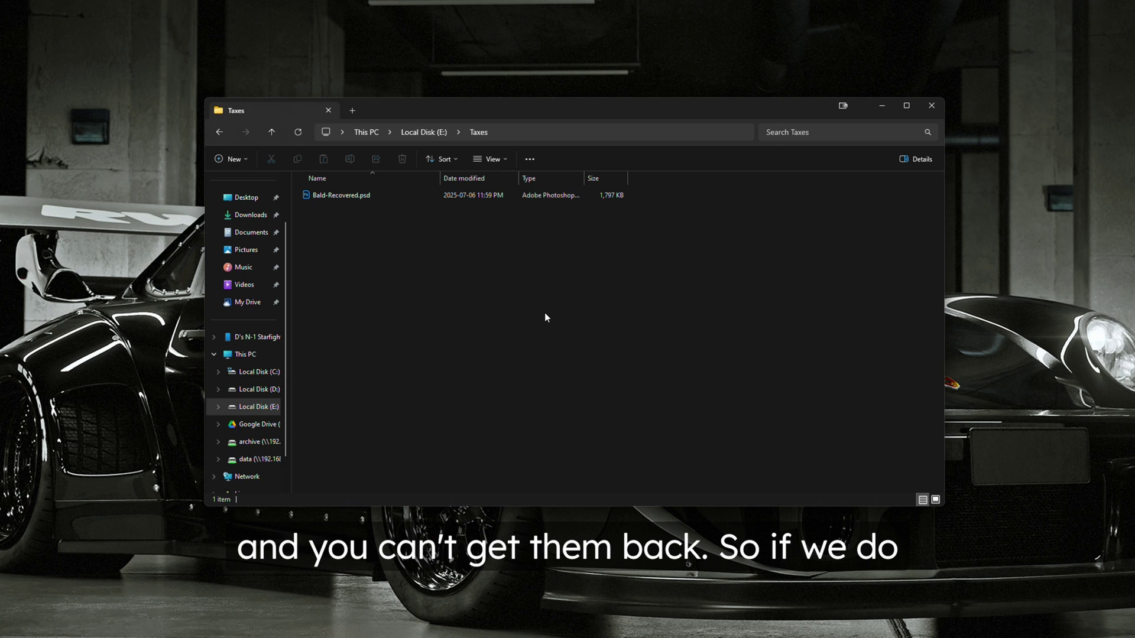
Permanently delete Bald-Recovered.psd from the Taxes folder with Shift+Delete, bypassing the Recycle Bin.
{"action": "left_click", "coordinate": [358, 197]}
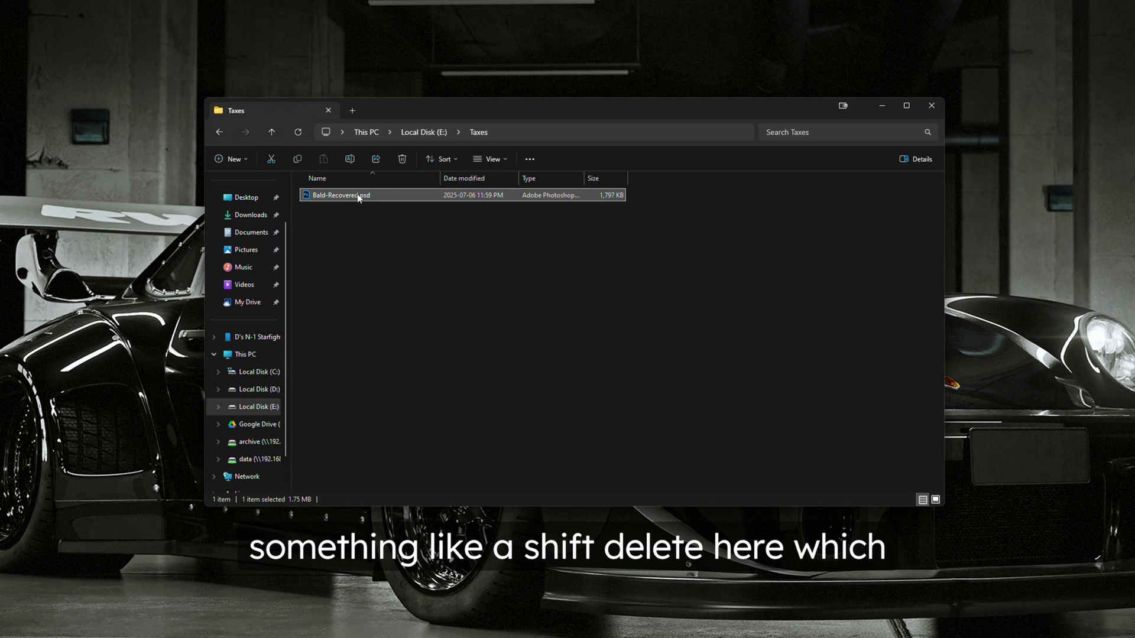
{"action": "key", "text": "shift+Delete"}
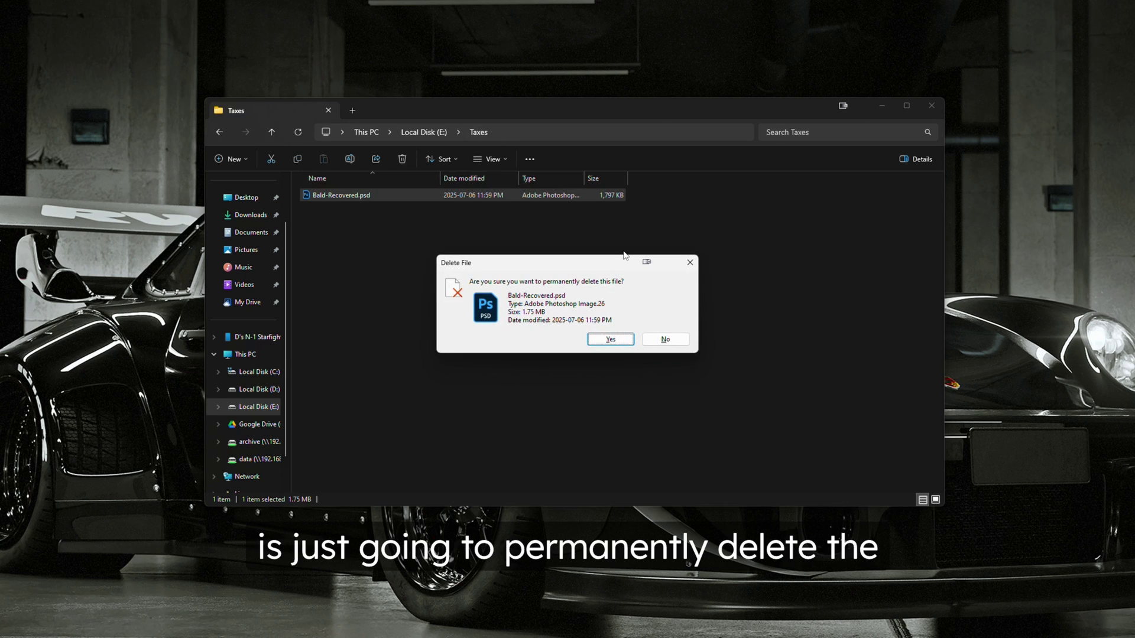
{"action": "left_click", "coordinate": [611, 340]}
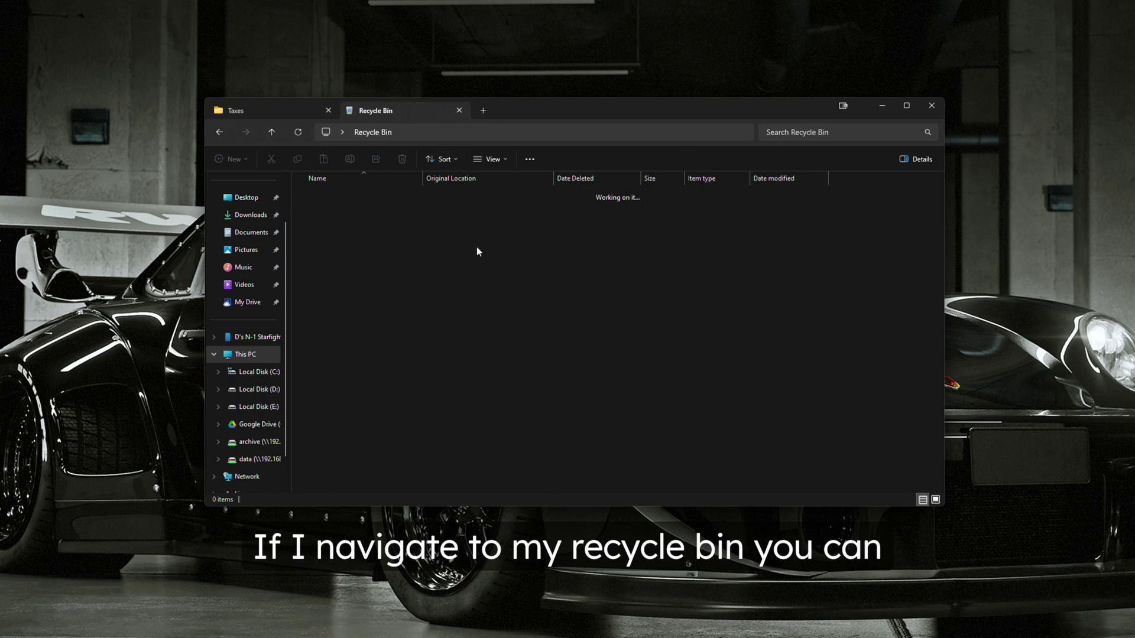
Close the Bald.psd properties, pick Local Disk(E:) as the scan location, and minimize Explorer.
{"action": "left_click", "coordinate": [299, 111]}
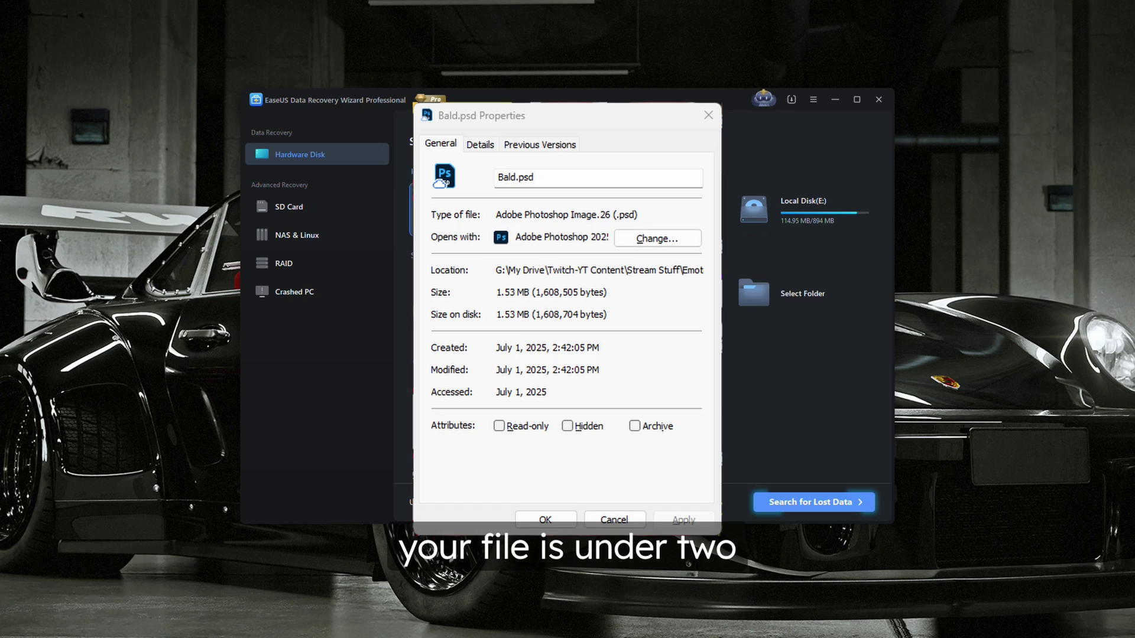
{"action": "key", "text": "Escape"}
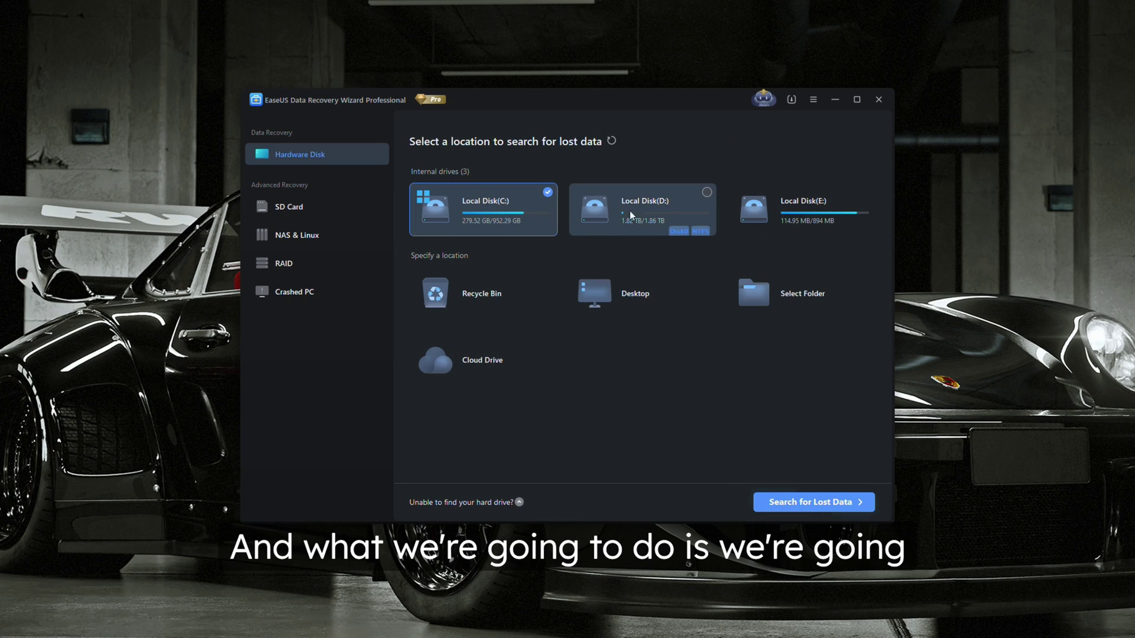
{"action": "left_click", "coordinate": [839, 194]}
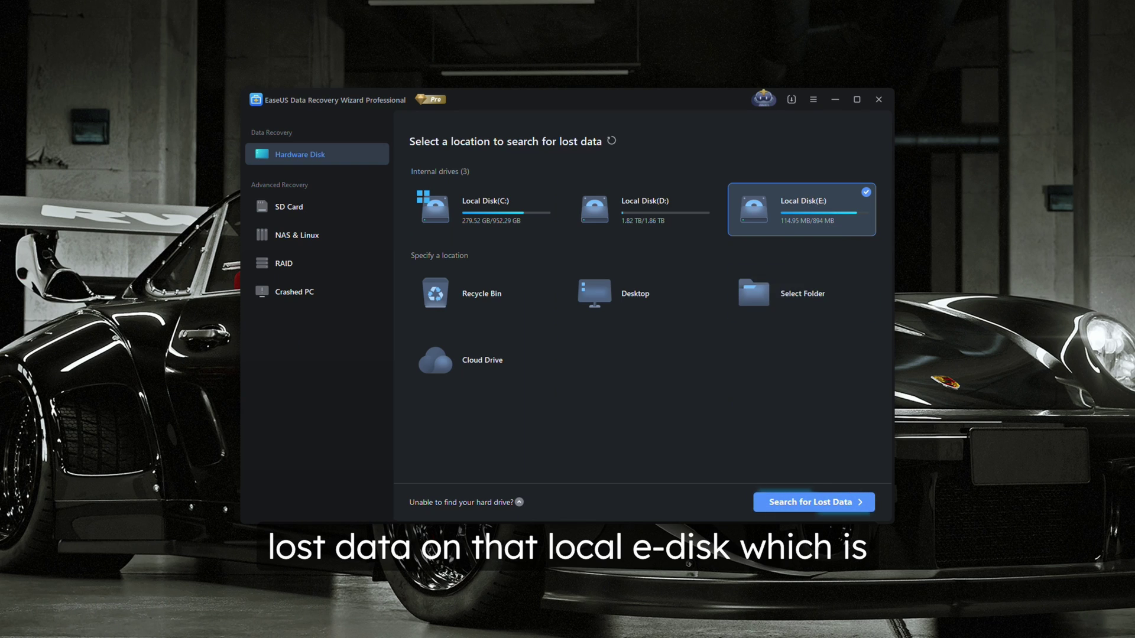
{"action": "left_click", "coordinate": [582, 636]}
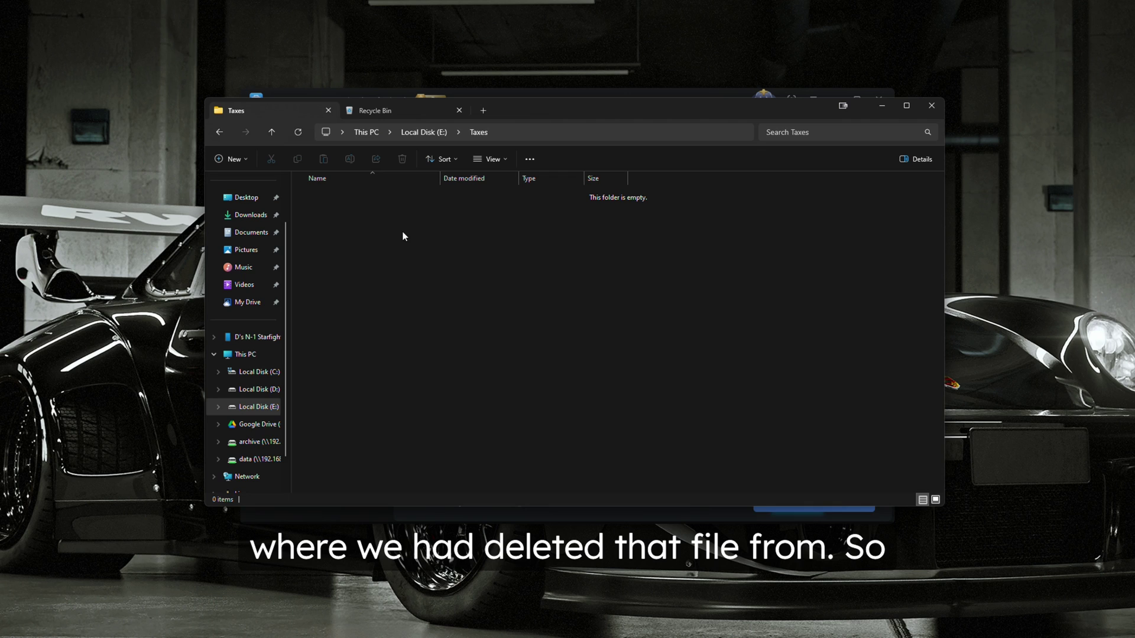
{"action": "left_click", "coordinate": [881, 106]}
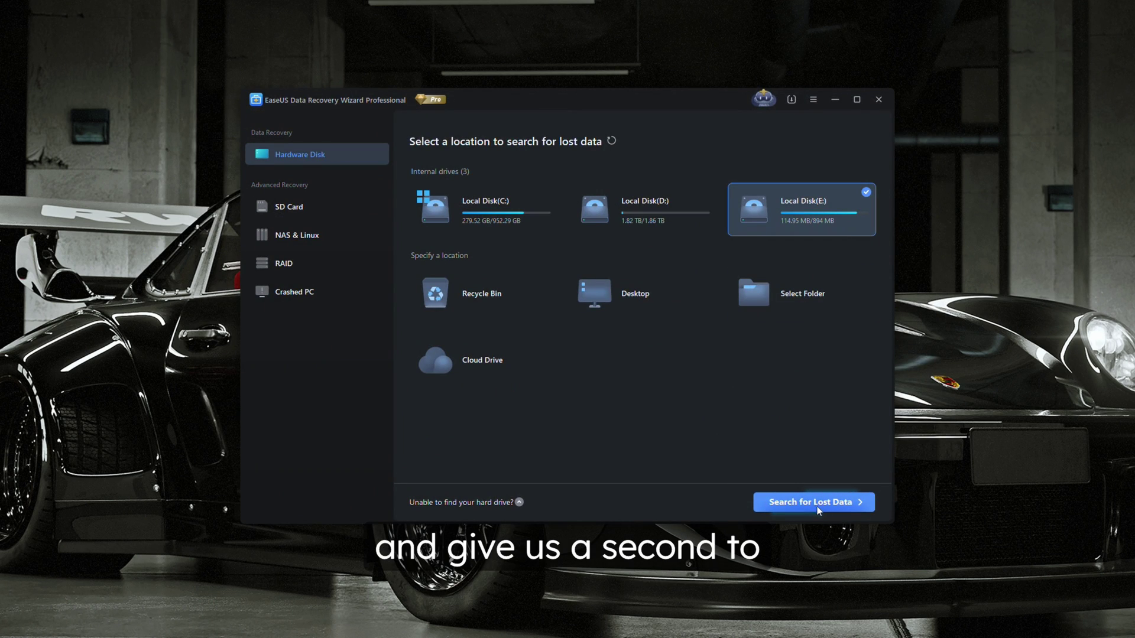
Scan Local Disk(E:) and move from the scan summary to the found files list.
{"action": "left_click", "coordinate": [819, 504]}
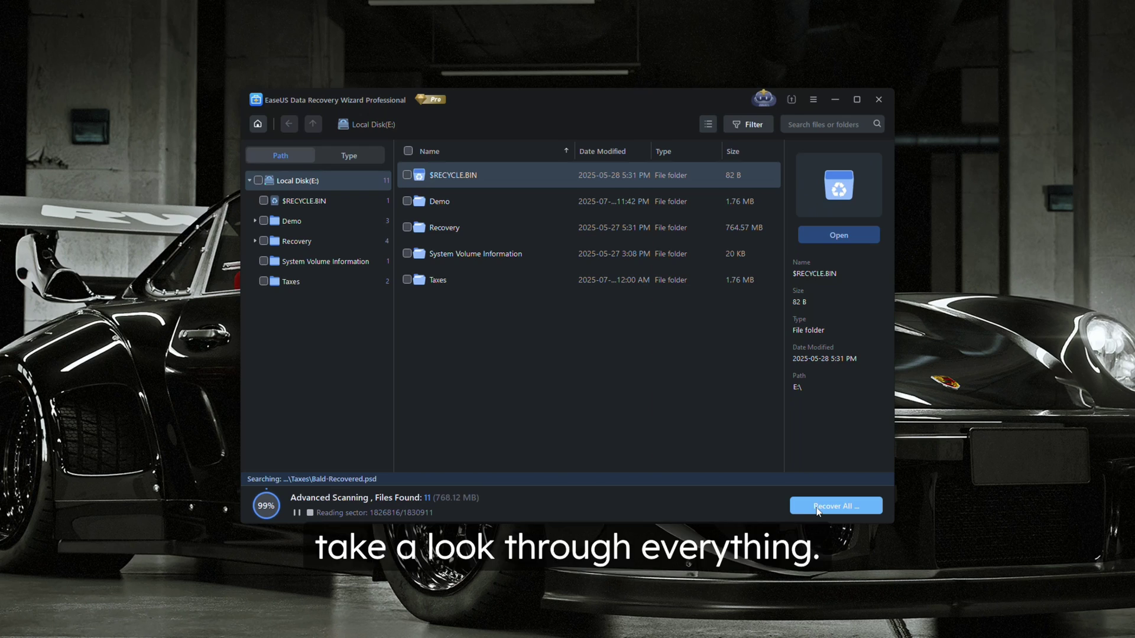
{"action": "left_click", "coordinate": [818, 507]}
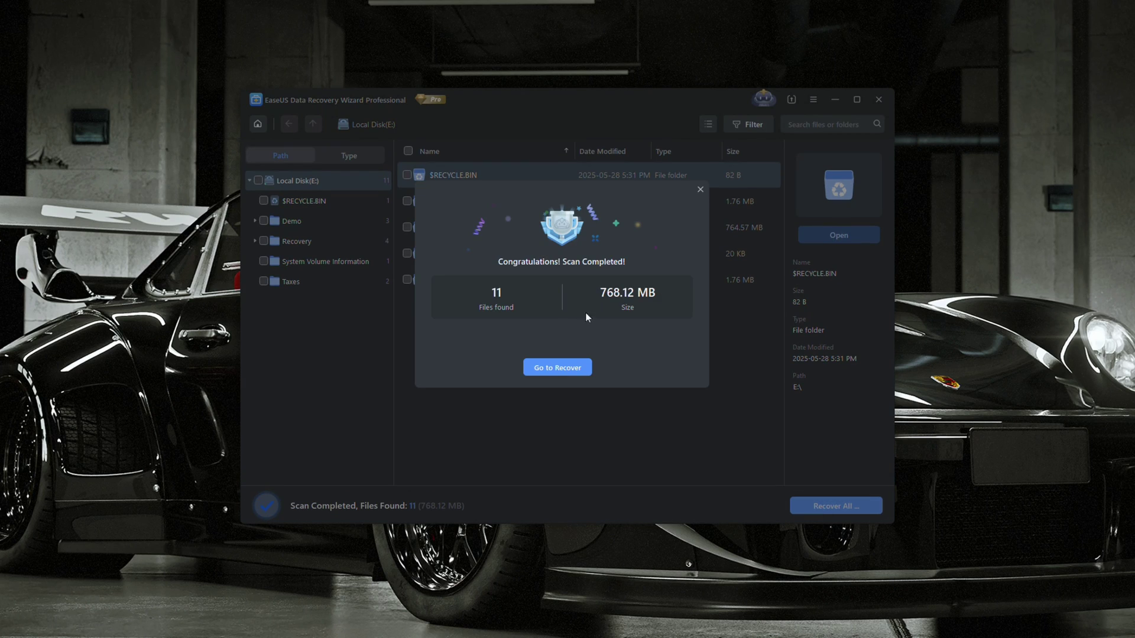
{"action": "left_click", "coordinate": [572, 373]}
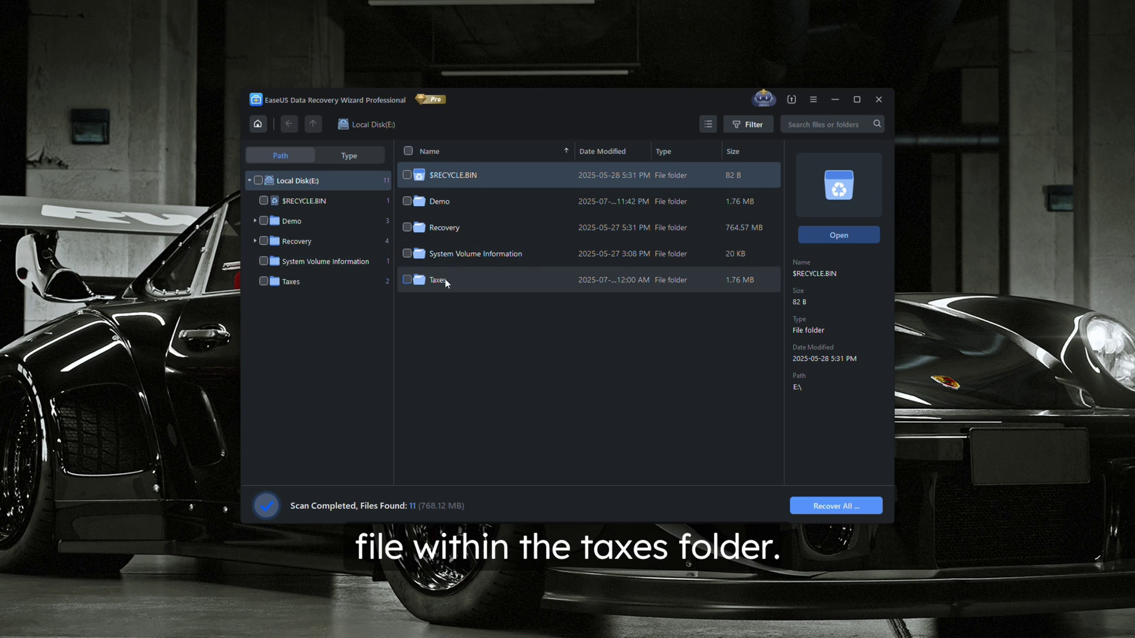
Open the Taxes folder and select both Bald-Recovered.psd files.
{"action": "left_click", "coordinate": [421, 283]}
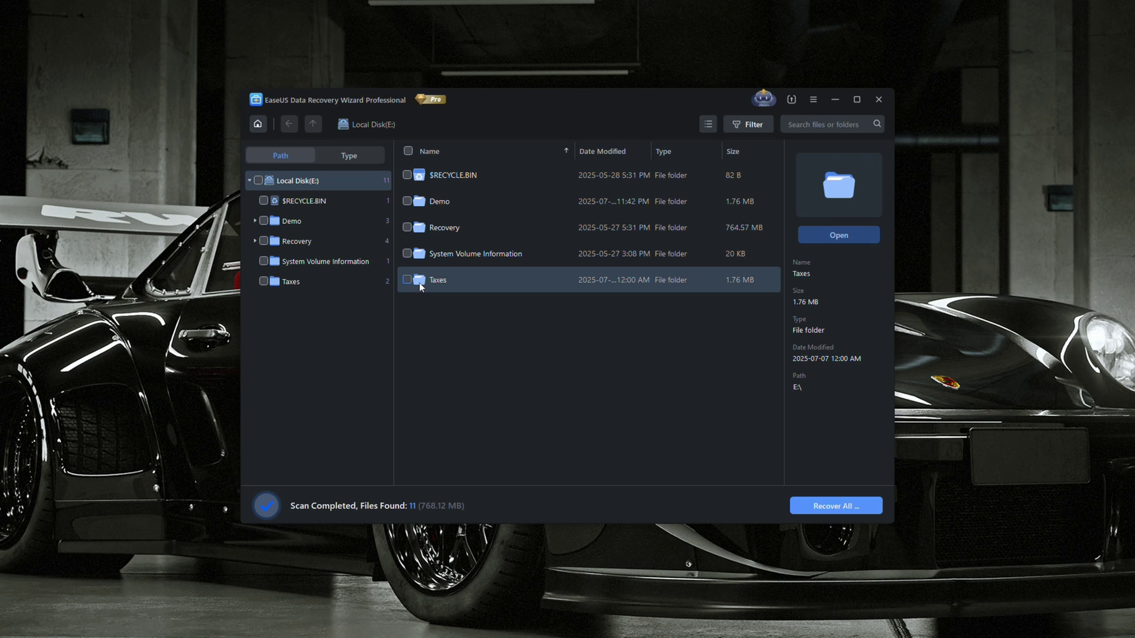
{"action": "double_click", "coordinate": [423, 283]}
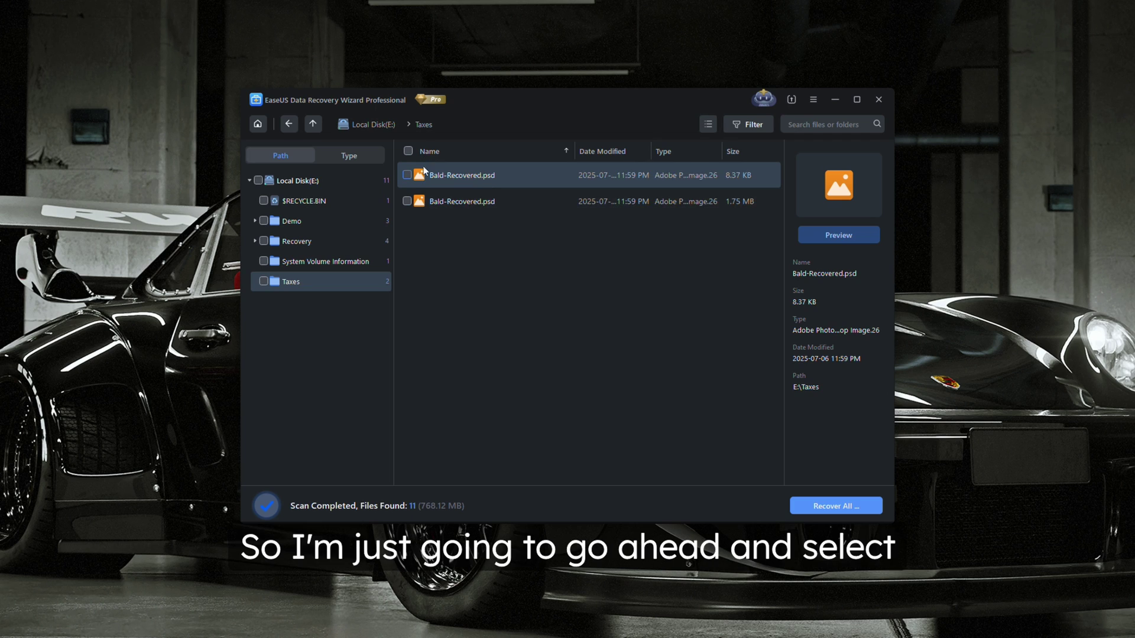
{"action": "left_click", "coordinate": [408, 151]}
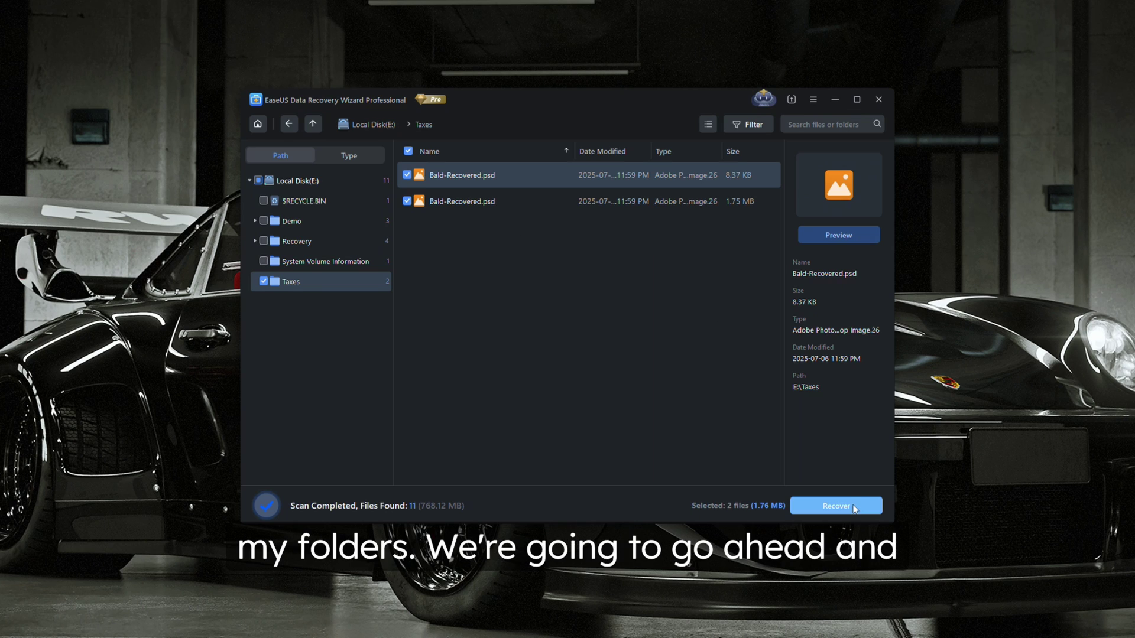
Recover the selected files into the Bald Man Pics folder under Pictures.
{"action": "left_click", "coordinate": [845, 509]}
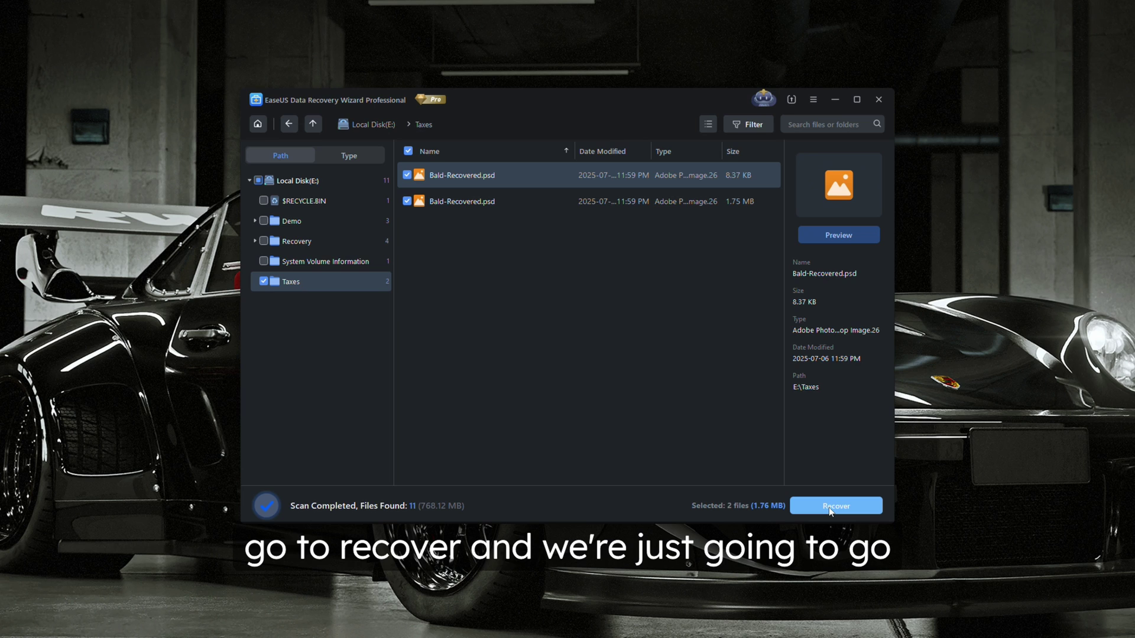
{"action": "left_click", "coordinate": [473, 325]}
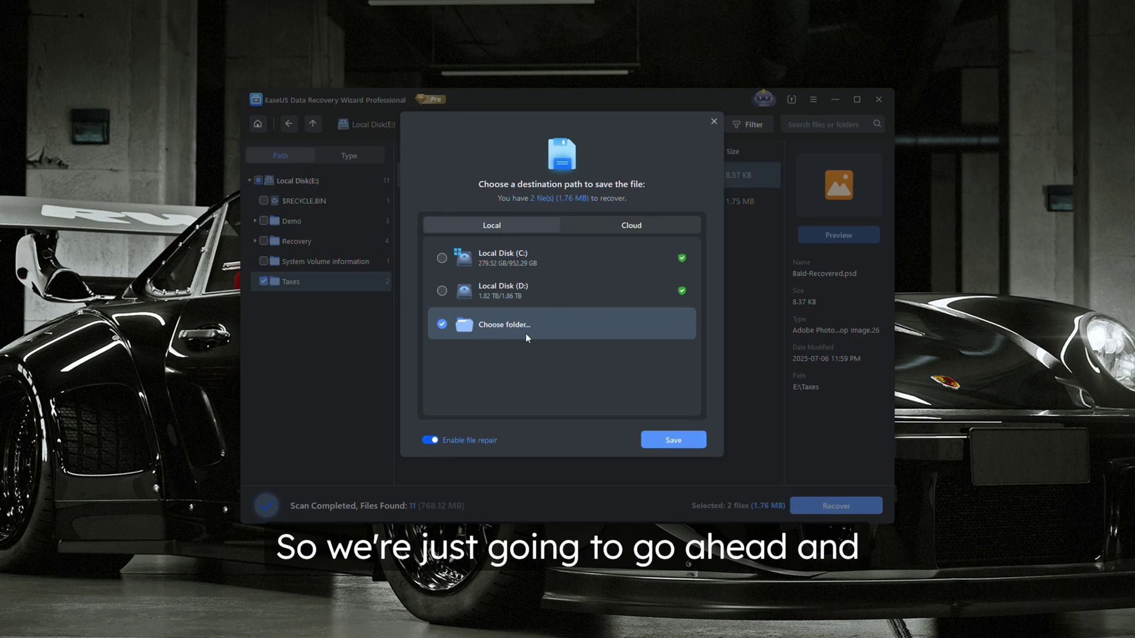
{"action": "left_click", "coordinate": [674, 440]}
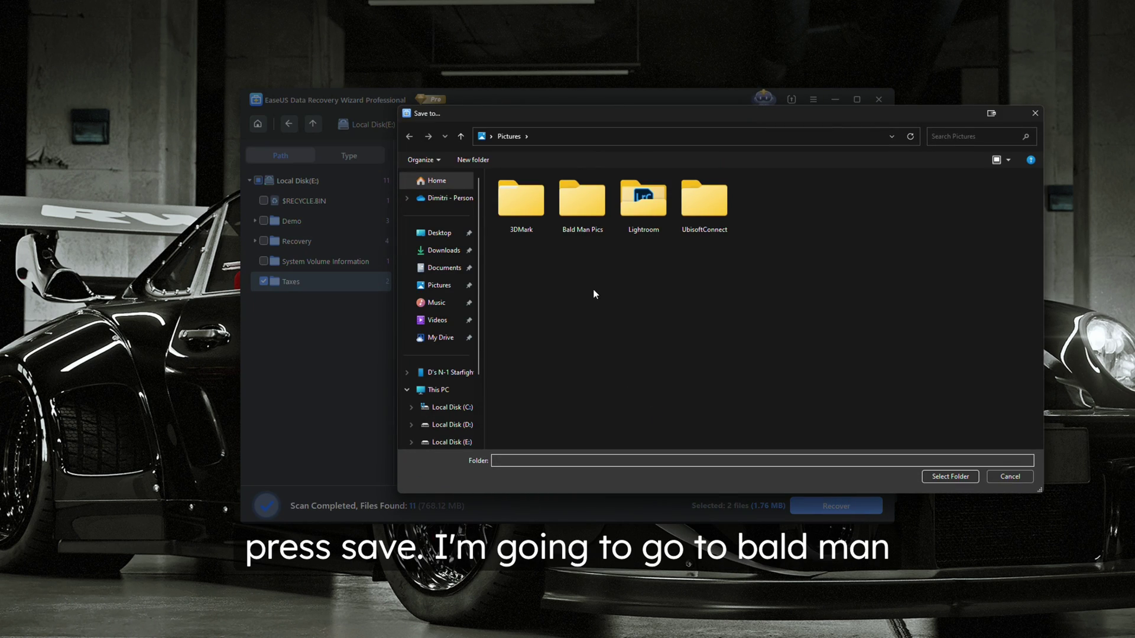
{"action": "double_click", "coordinate": [594, 199]}
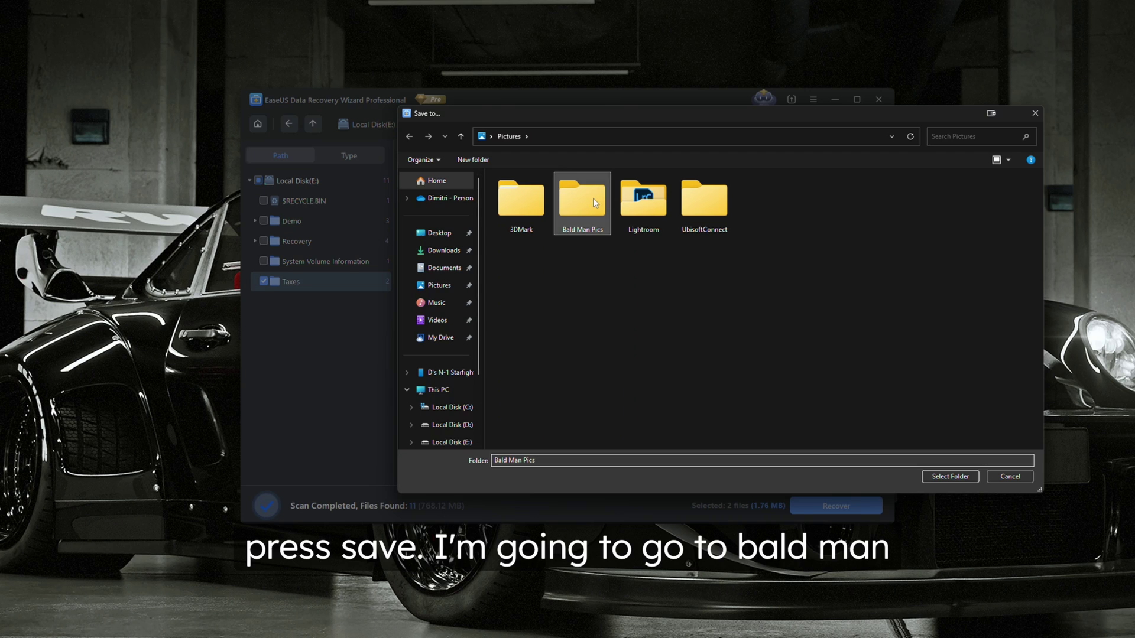
{"action": "left_click", "coordinate": [954, 479]}
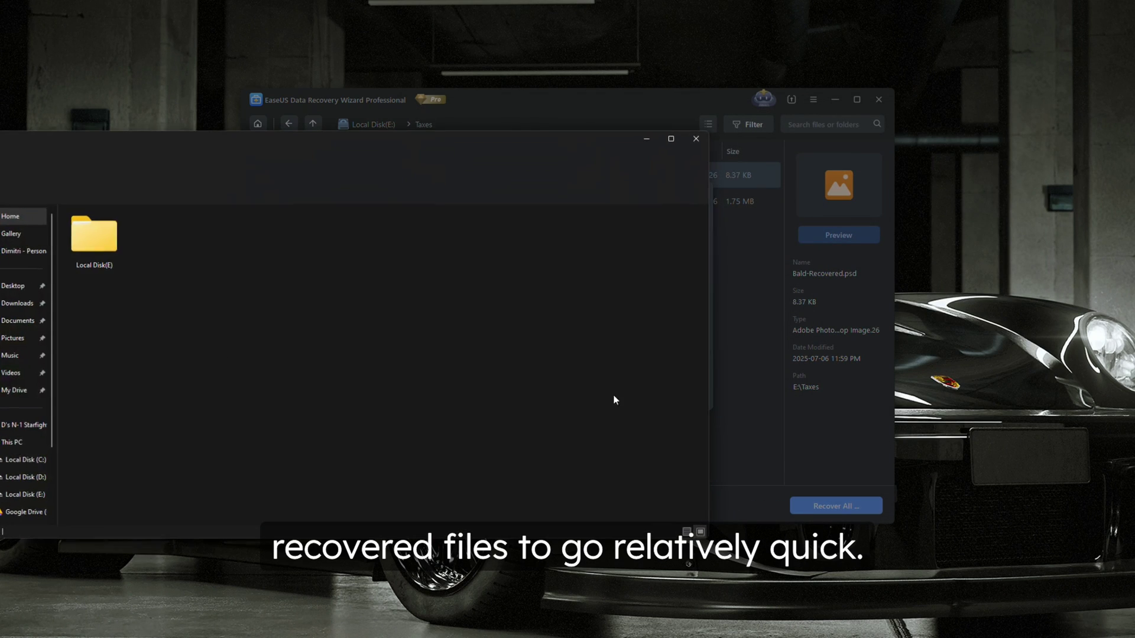
{"action": "left_click_drag", "start_coordinate": [329, 148], "coordinate": [574, 123]}
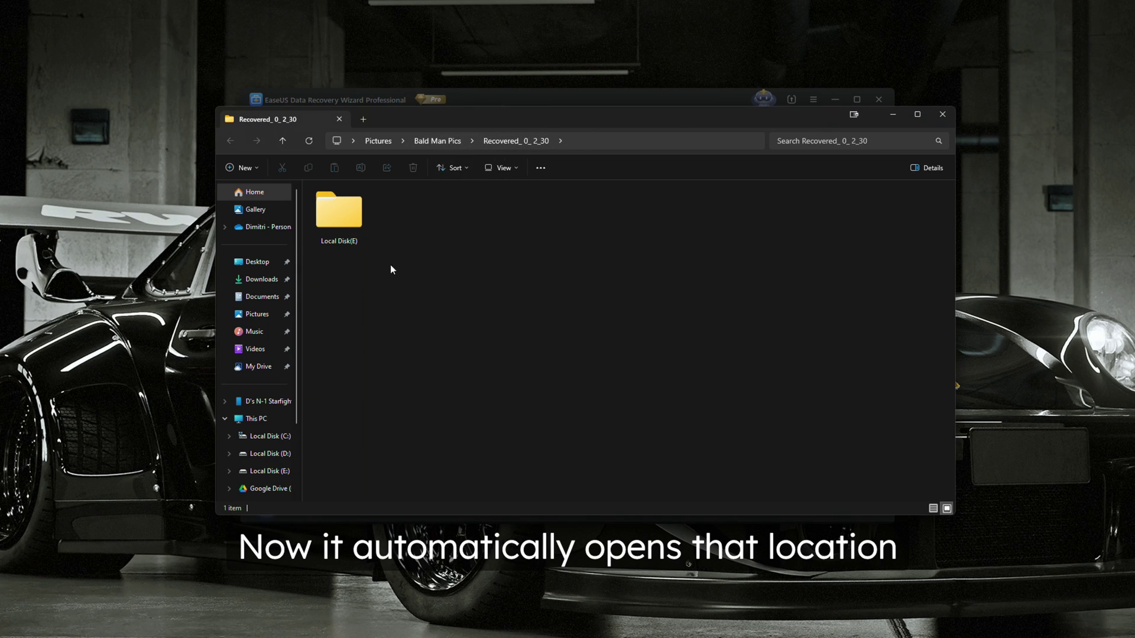
Open Bald-Recovered_0.psd from the recovered Local Disk(E) > Taxes folder in Photoshop.
{"action": "double_click", "coordinate": [346, 206]}
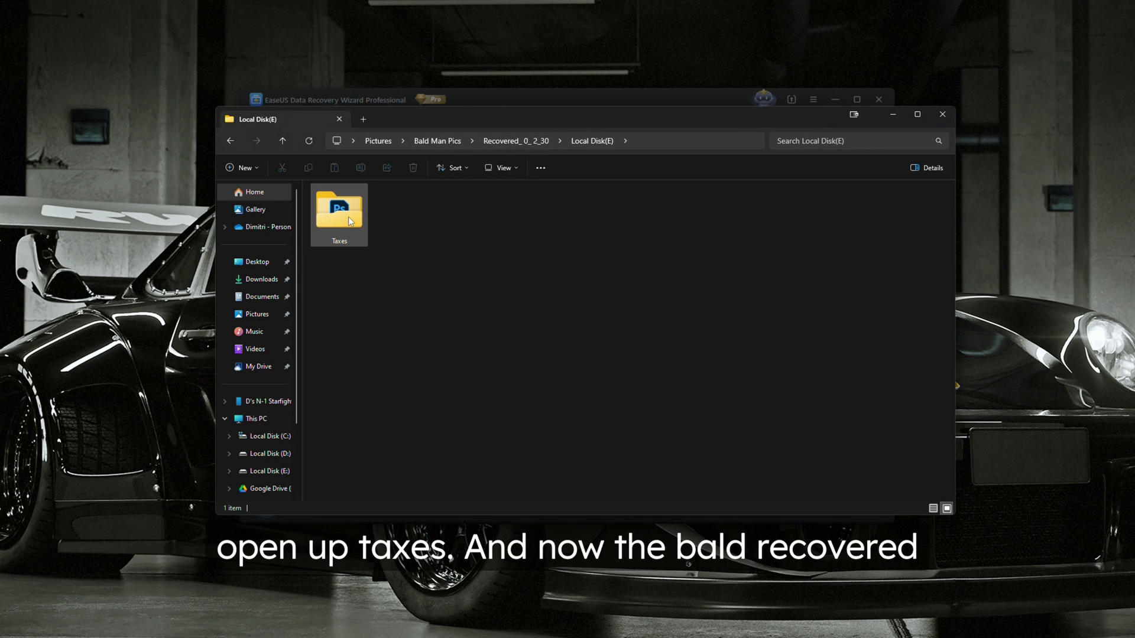
{"action": "double_click", "coordinate": [349, 216]}
{"action": "left_click", "coordinate": [372, 220]}
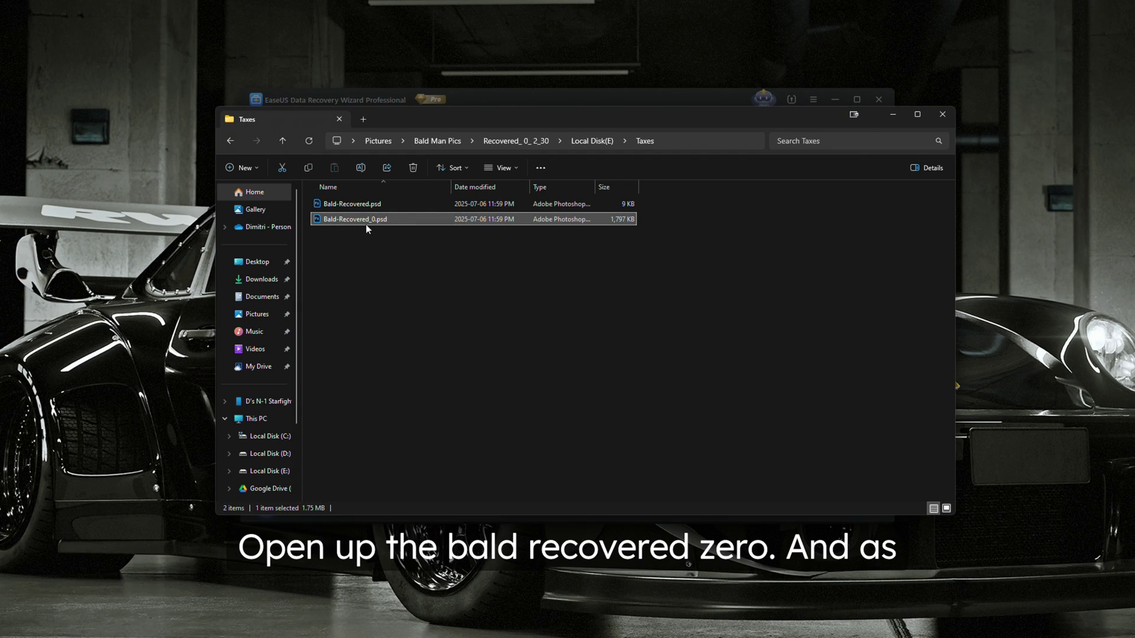
{"action": "left_click", "coordinate": [367, 277]}
Compare the 9 KB Bald-Recovered.psd with the 1,797 KB Bald-Recovered_0.psd, then clear the selection.
{"action": "left_click", "coordinate": [789, 258]}
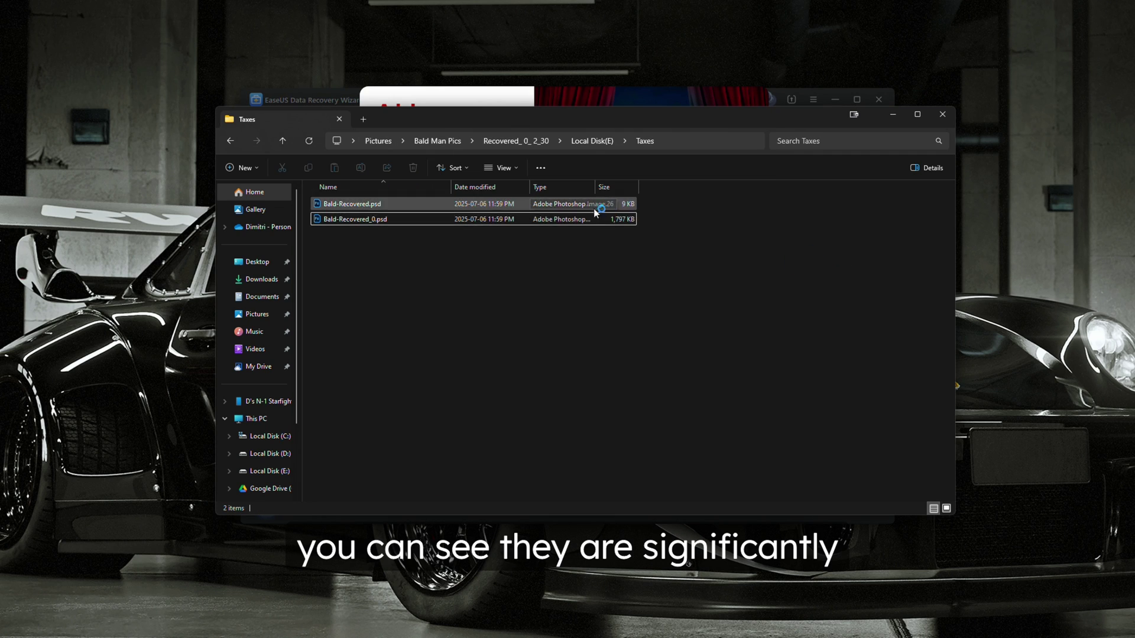
{"action": "left_click", "coordinate": [611, 220]}
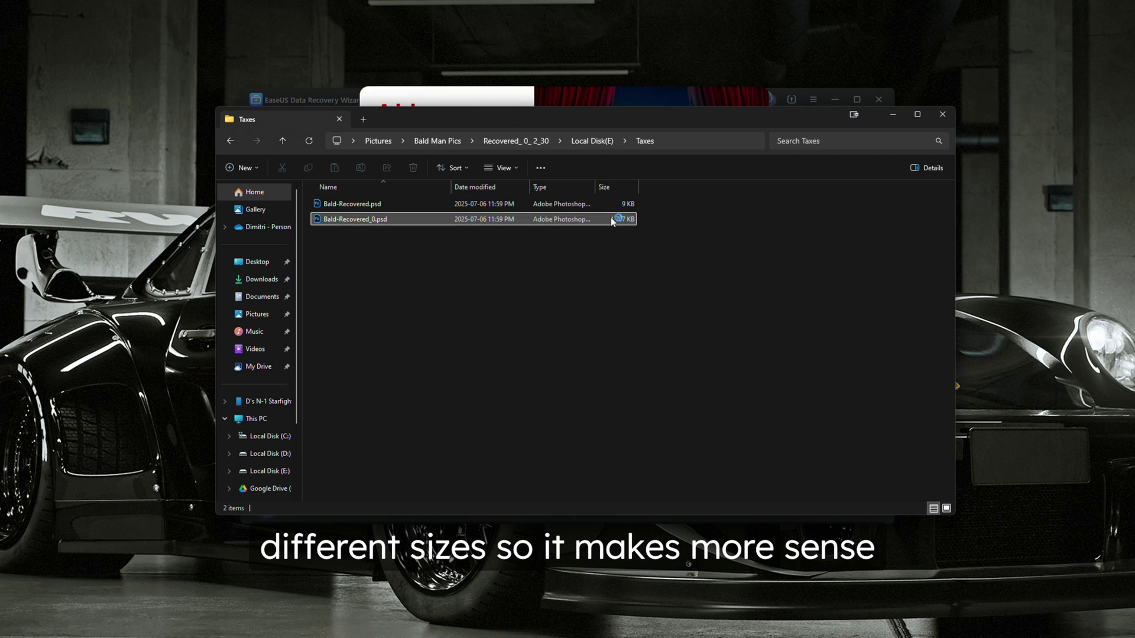
{"action": "left_click", "coordinate": [618, 266]}
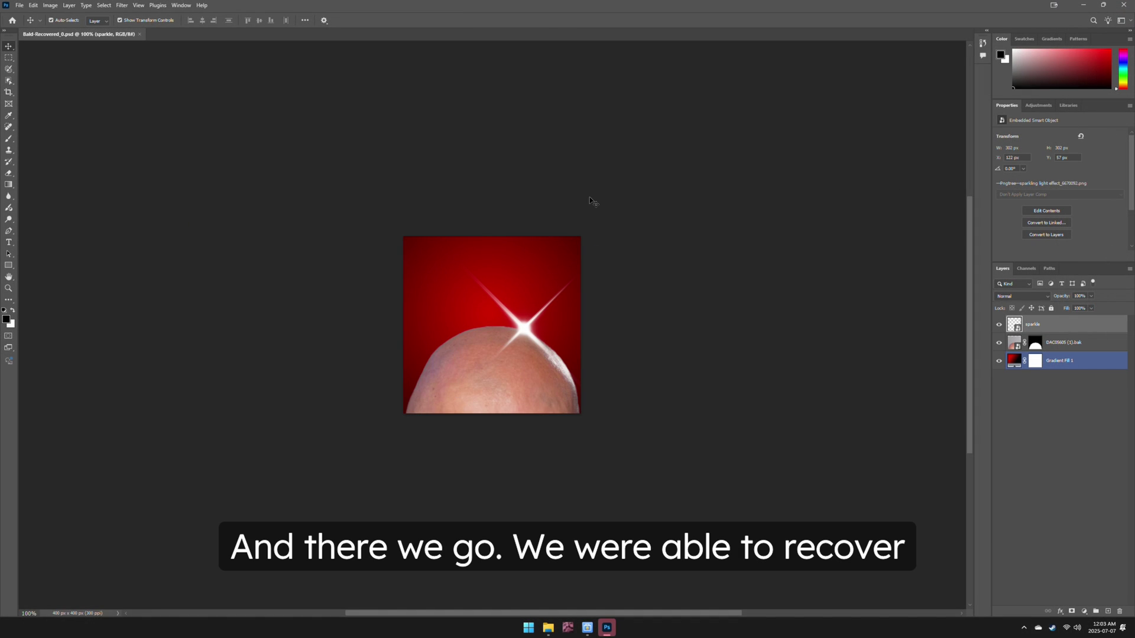
Deselect the sparkle and Gradient Fill 1 layers to view the restored image.
{"action": "left_click", "coordinate": [589, 197]}
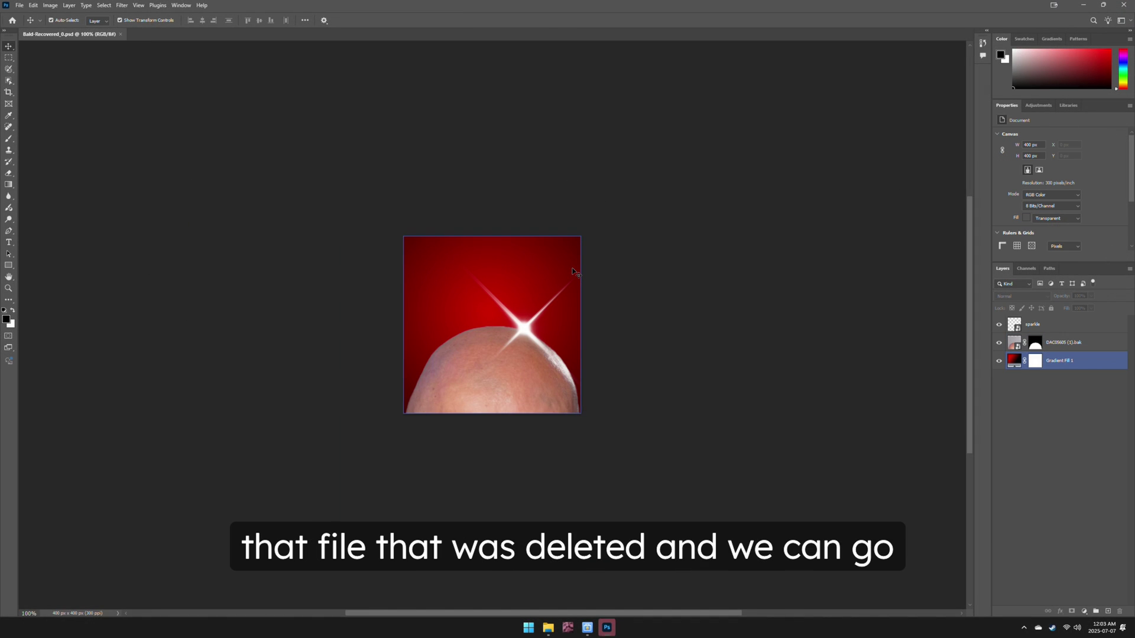
{"action": "left_click", "coordinate": [97, 97]}
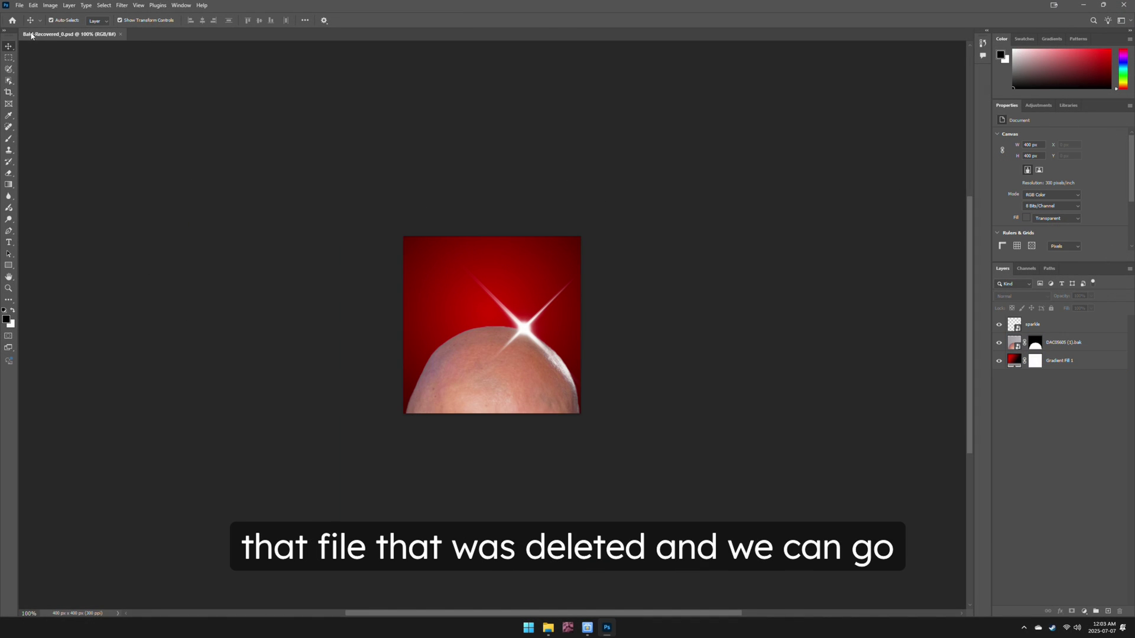
Open the File menu to reach Save for Bald-Recovered_0.psd.
{"action": "left_click", "coordinate": [20, 6]}
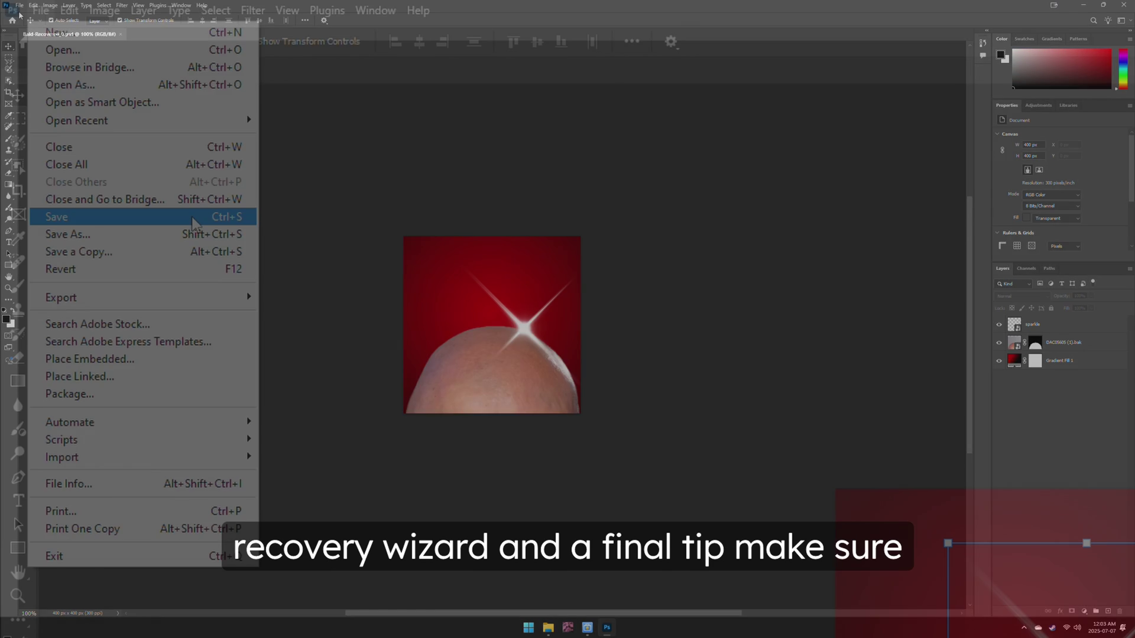